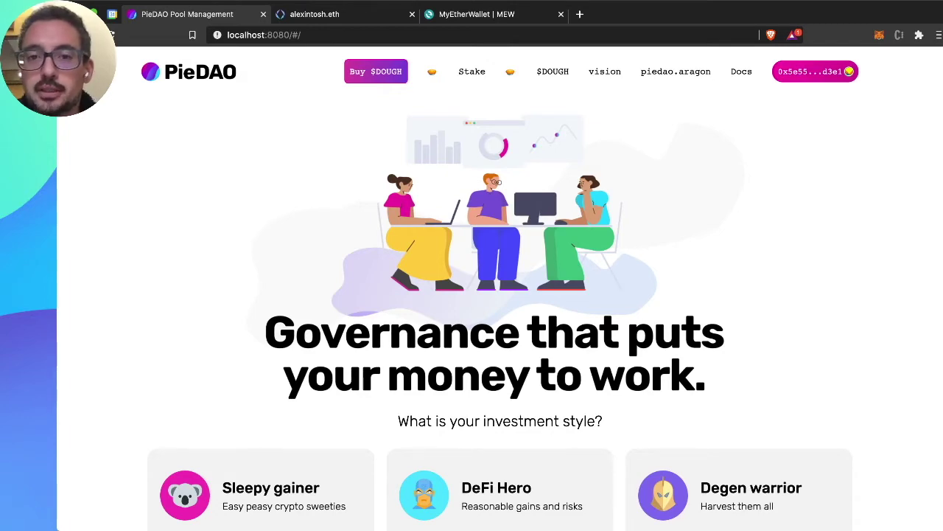
Scroll through the PieDAO landing page, then switch to the Ethereum Name Service tab.
scroll(472, 294, down, 5)
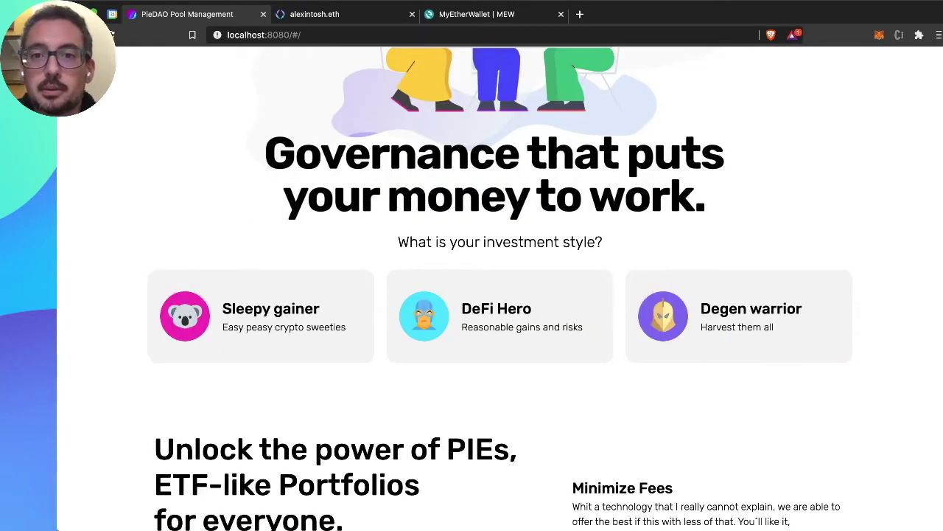
scroll(472, 294, up, 3)
scroll(472, 295, up, 2)
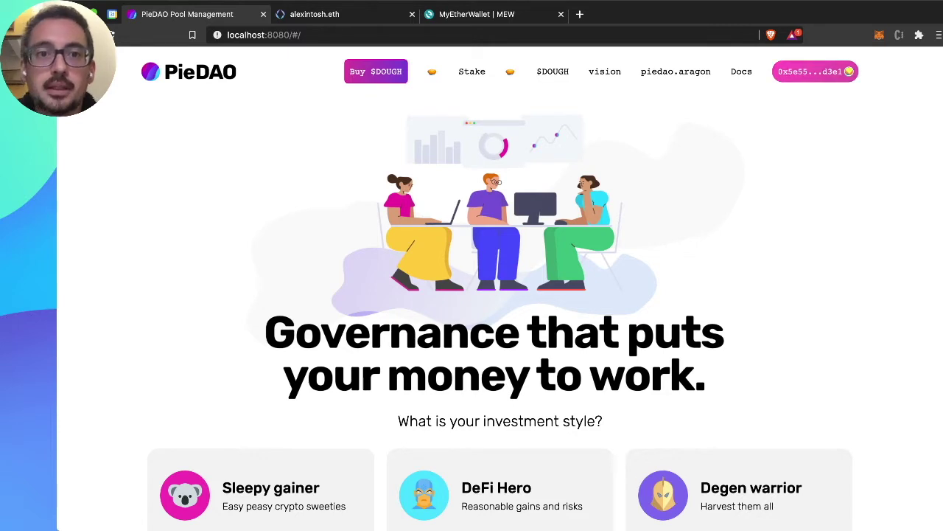
click(315, 14)
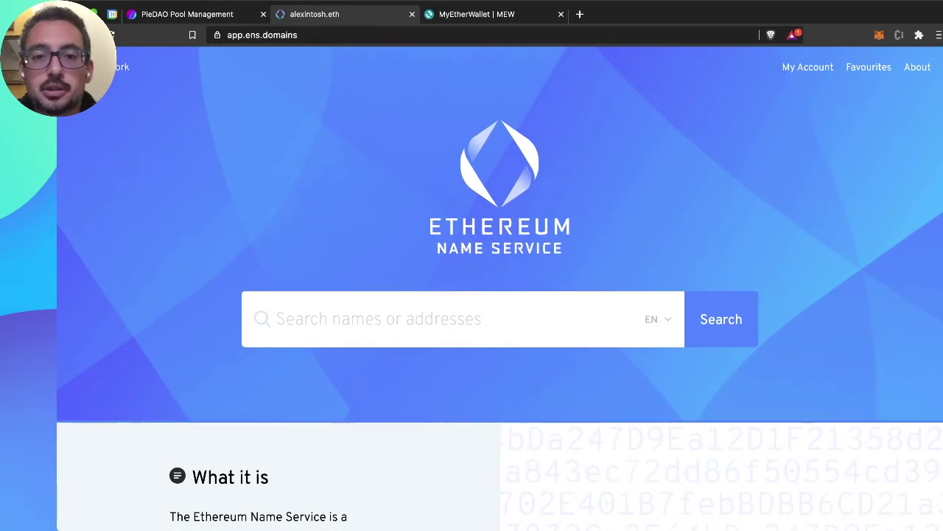
Search ENS Manager for alexintosh.eth to bring up its 0.013 ETH registration page.
click(276, 319)
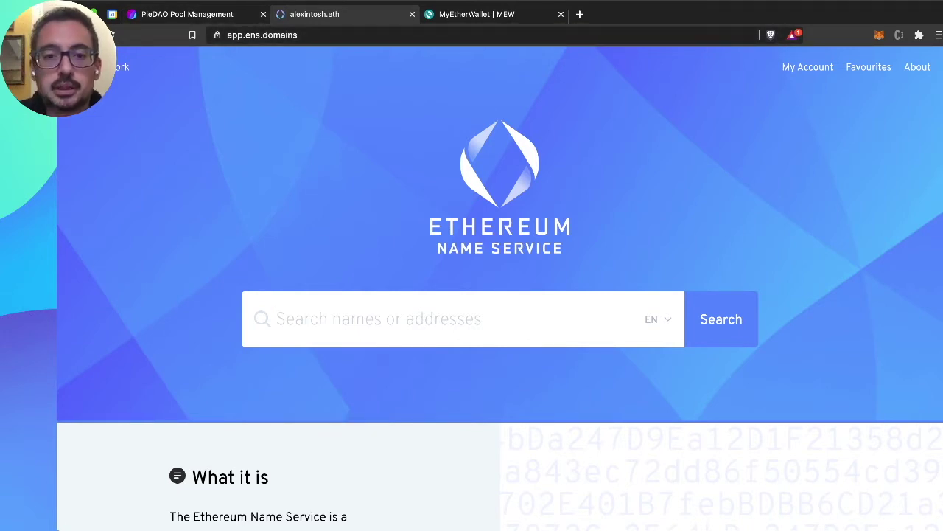
text(alexintosh)
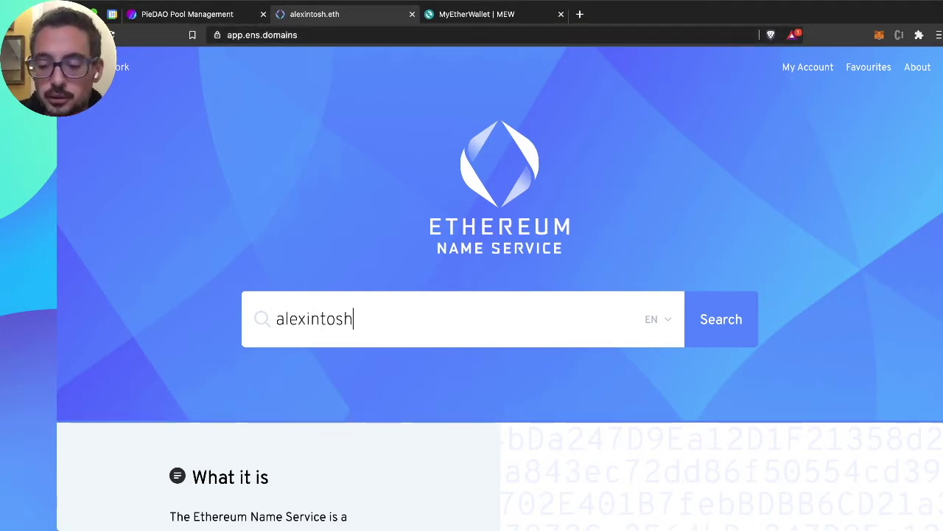
text(.eth)
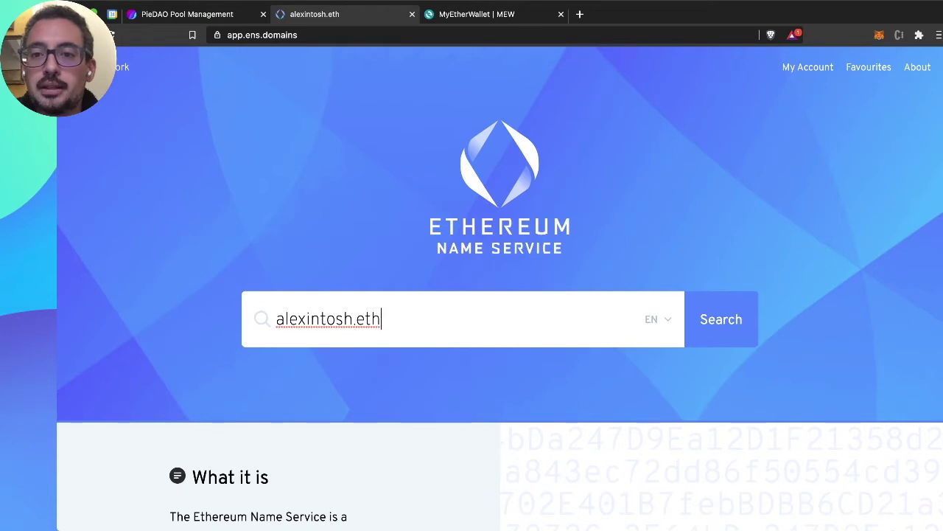
key(Return)
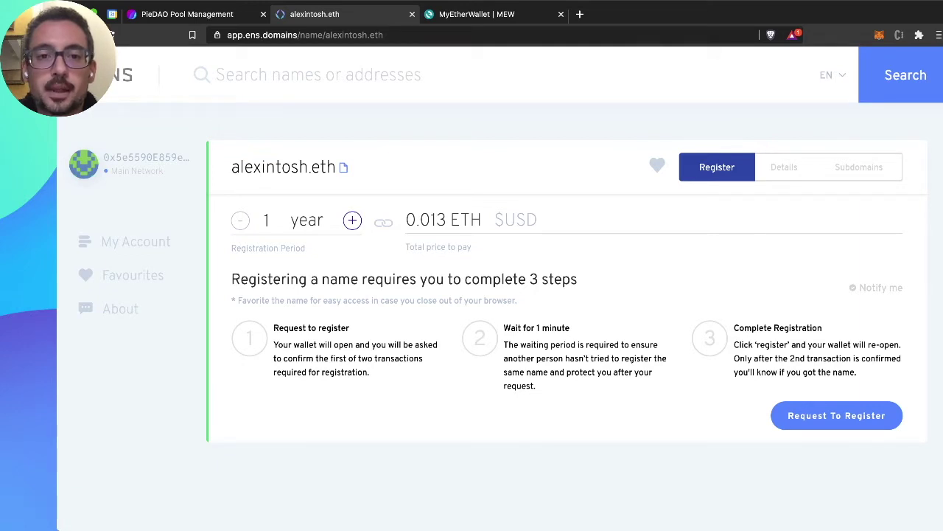
Extend the alexintosh.eth registration to 2 years (0.026 ETH), then return to PieDAO.
click(352, 220)
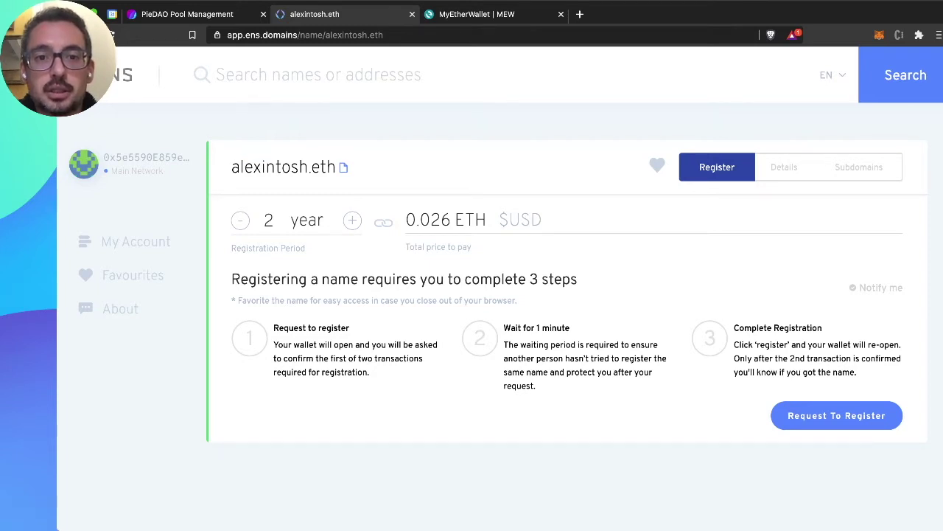
drag(232, 168, 326, 167)
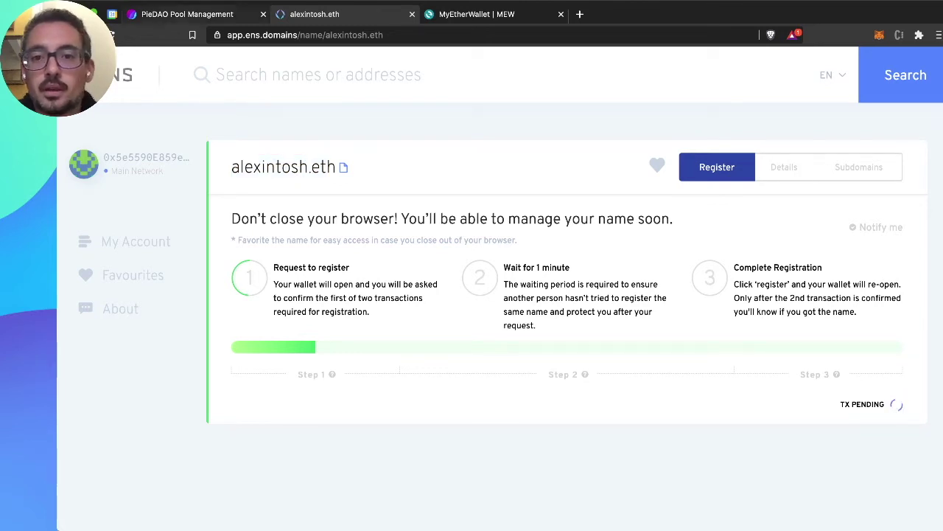
key(ctrl+shift+Tab)
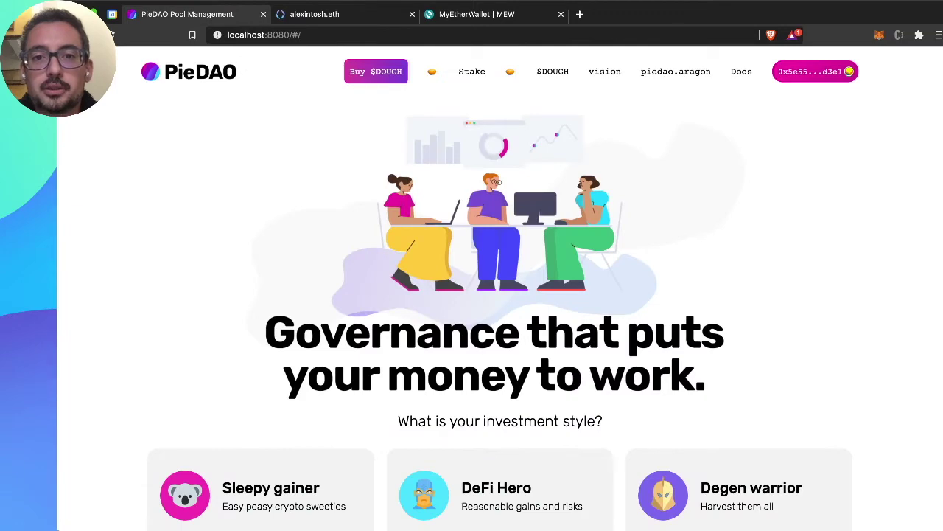
scroll(472, 294, down, 1)
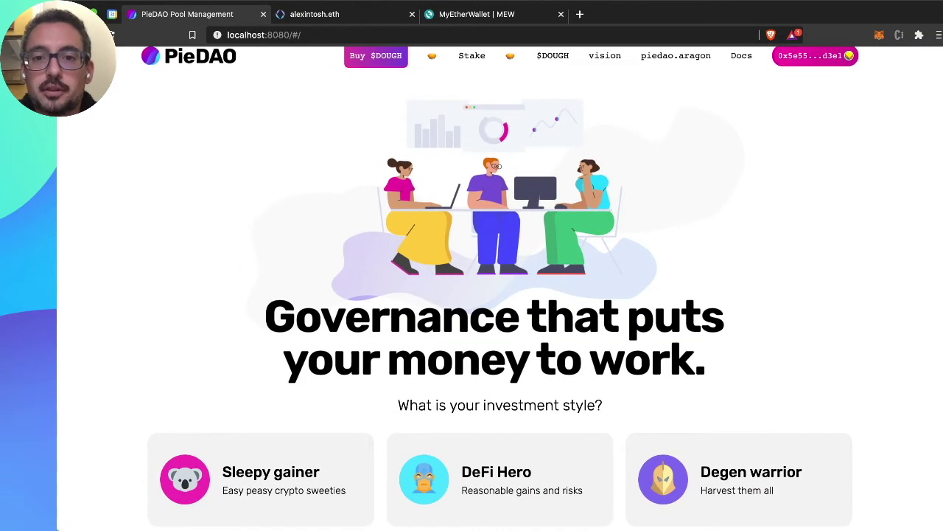
scroll(472, 295, down, 5)
scroll(471, 295, down, 15)
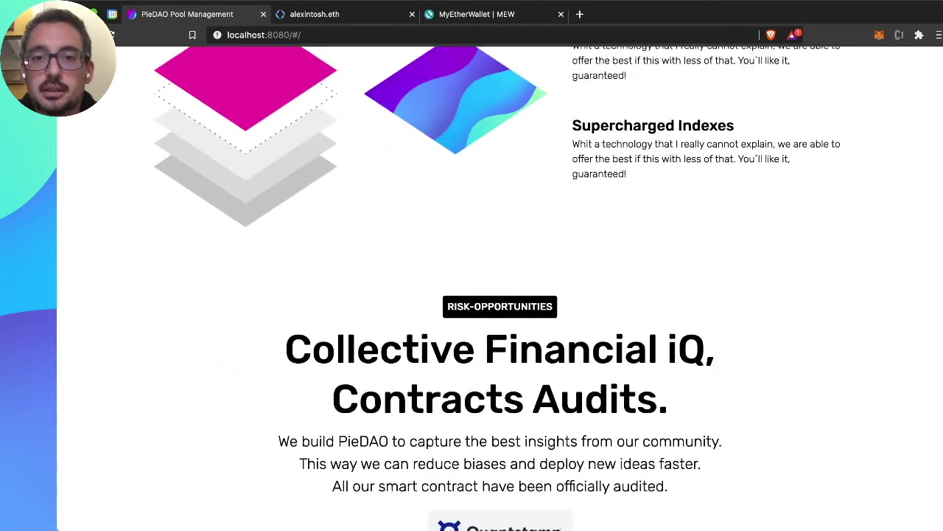
scroll(472, 295, down, 15)
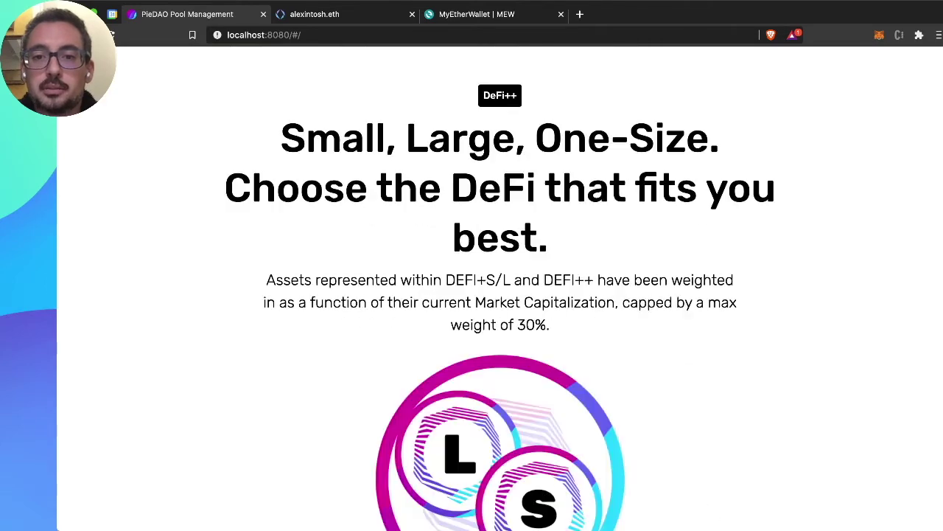
scroll(471, 295, down, 12)
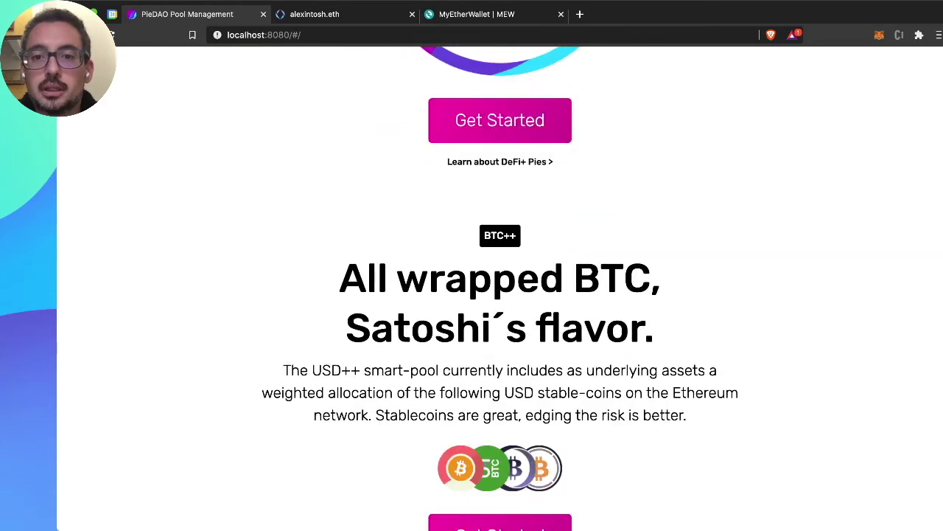
scroll(471, 295, down, 6)
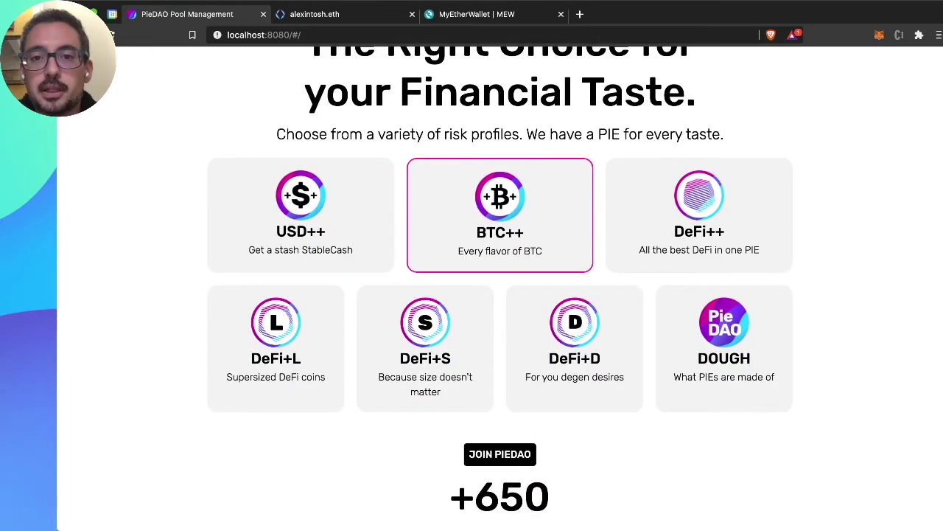
scroll(472, 295, down, 2)
scroll(471, 295, up, 3)
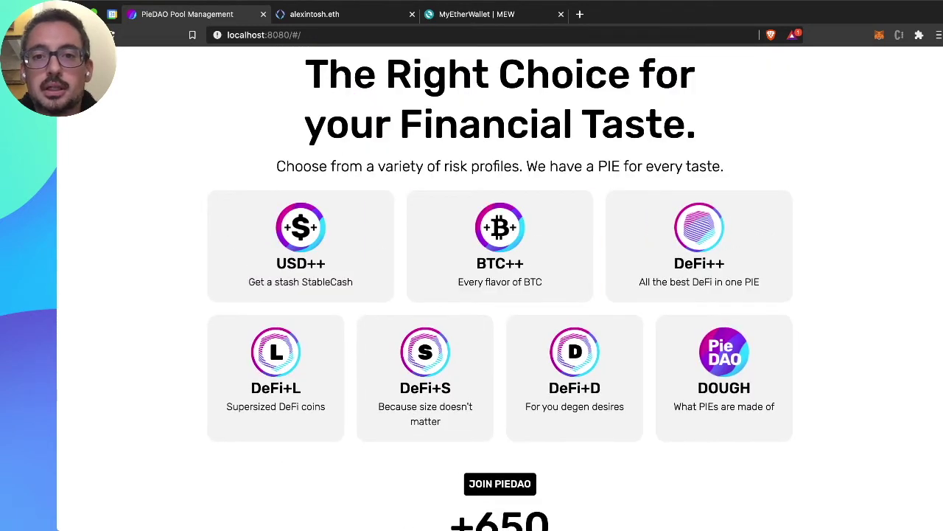
scroll(425, 379, down, 6)
scroll(472, 295, down, 2)
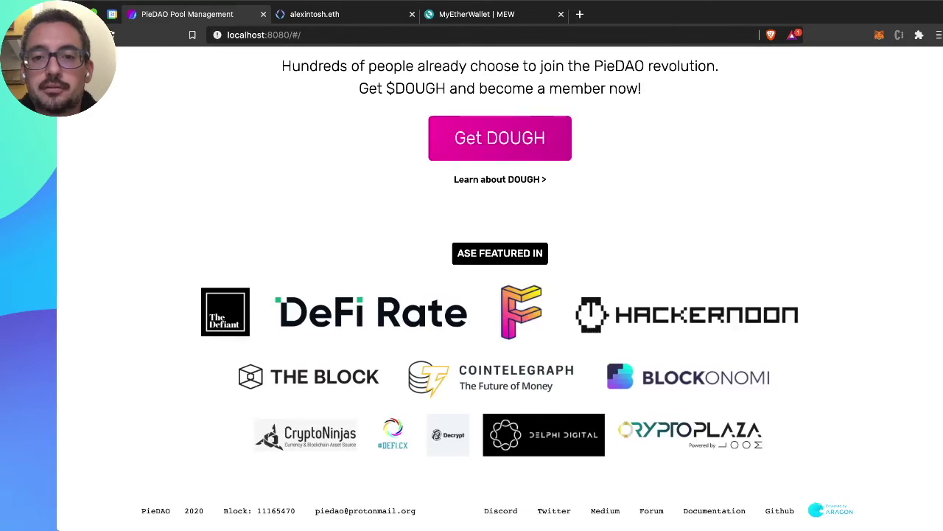
scroll(471, 295, up, 12)
scroll(472, 295, up, 15)
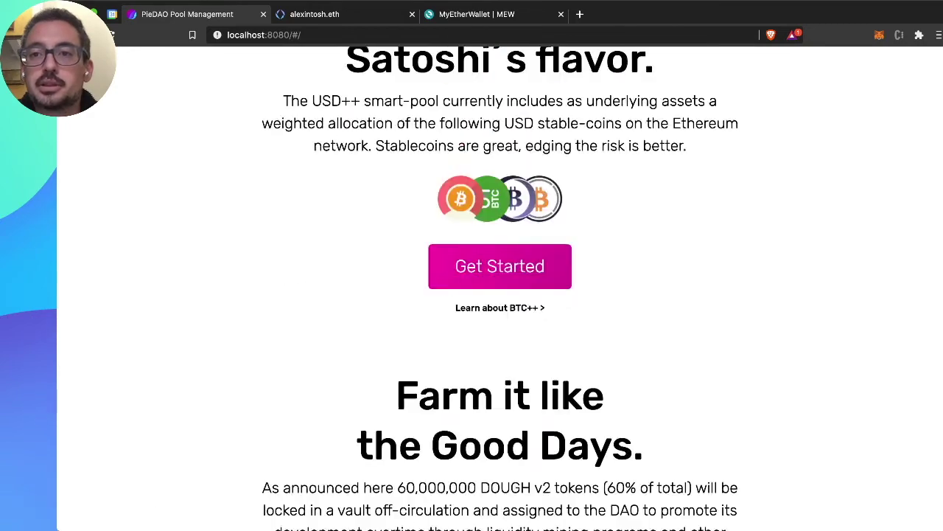
scroll(471, 294, up, 12)
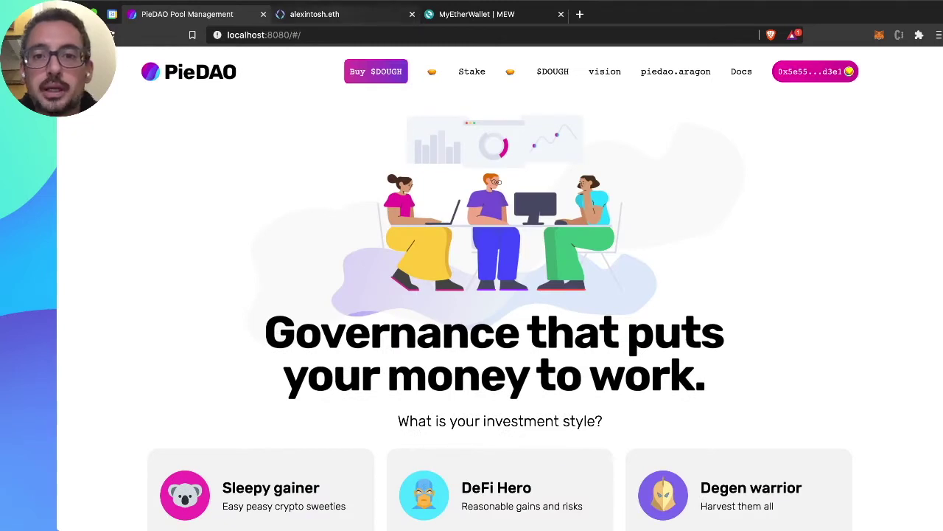
click(314, 14)
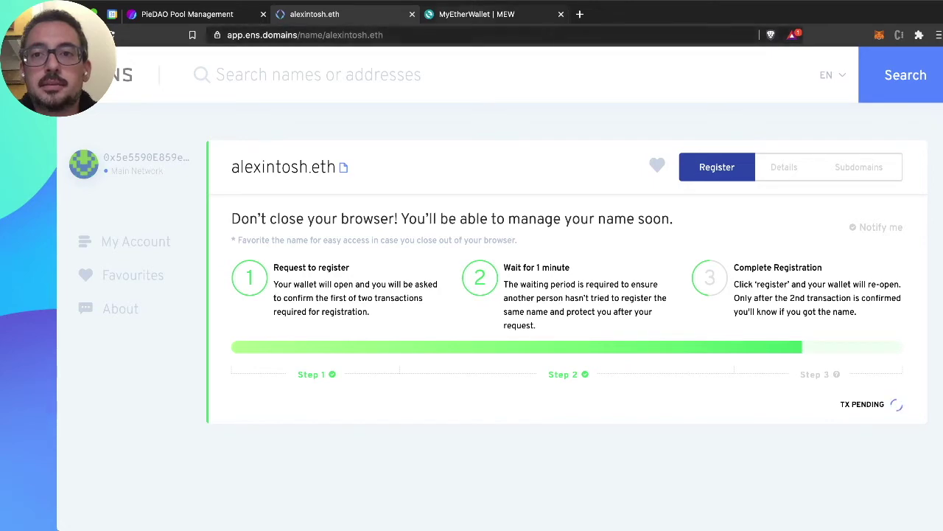
After registration steps 1 and 2 finish, move on to the MyEtherWallet tab.
key(ctrl+Tab)
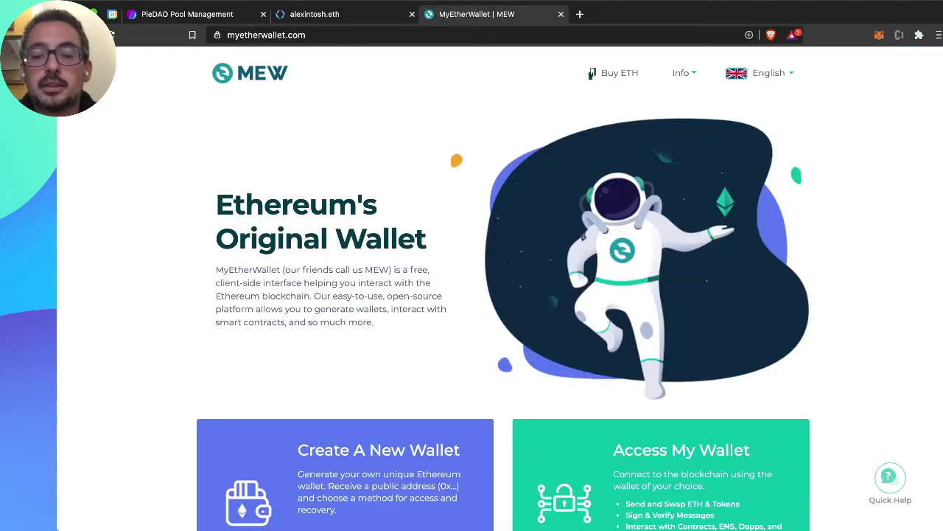
Access the wallet via MEW CX (MetaMask), accepting the terms, and reach Interact with Contract.
scroll(661, 332, down, 3)
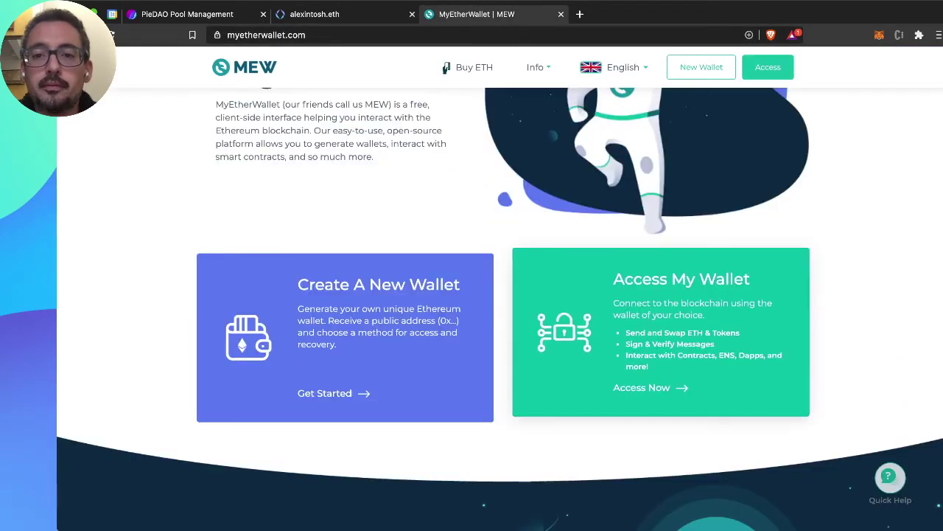
click(575, 331)
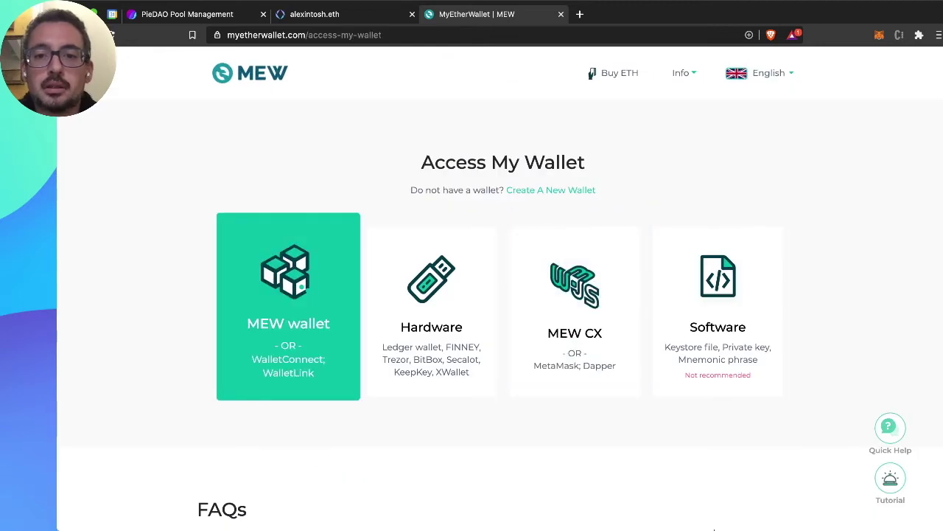
click(574, 310)
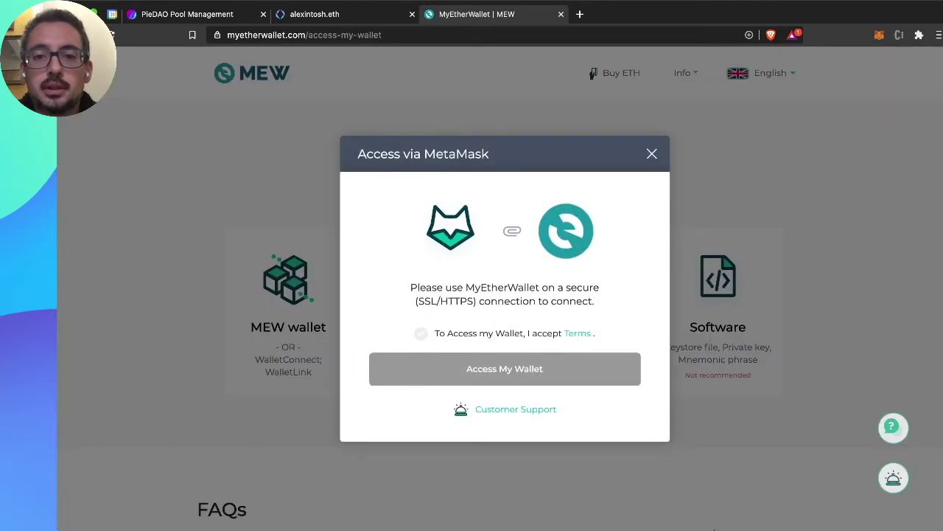
click(421, 333)
click(504, 369)
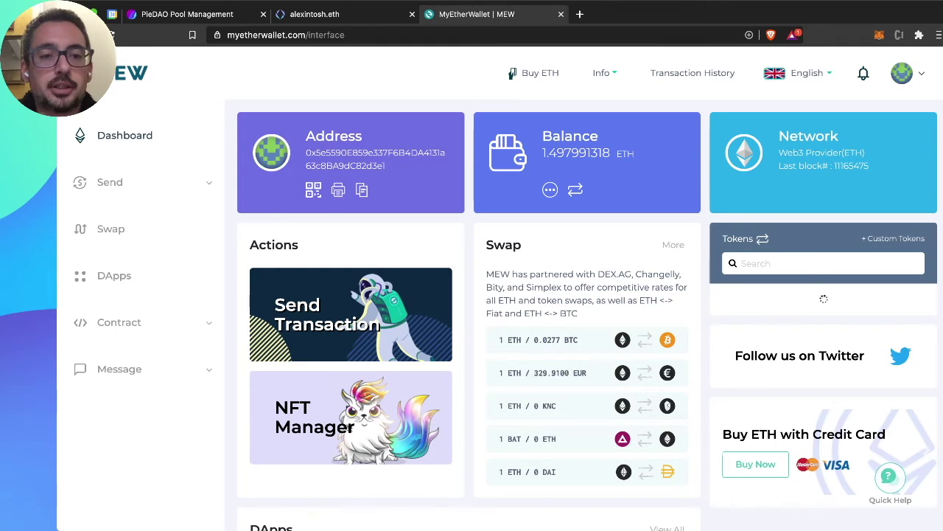
click(119, 322)
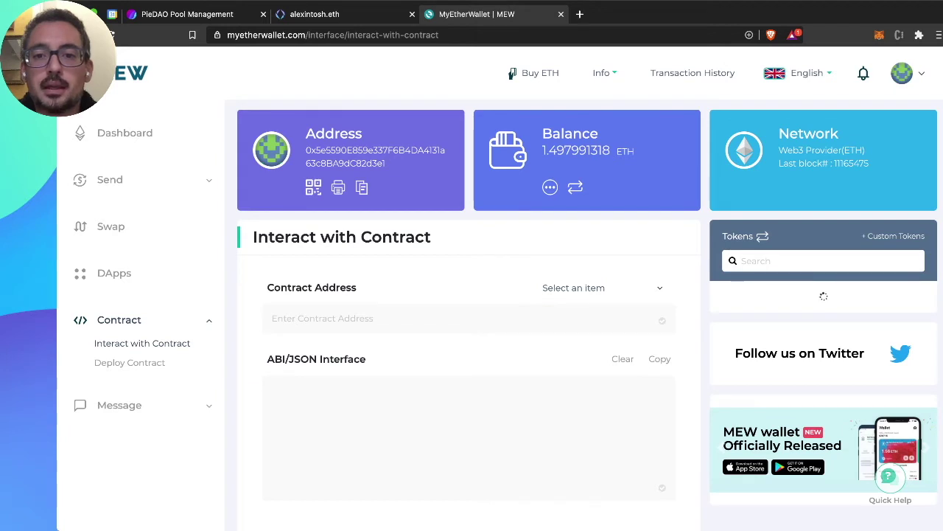
Load the ENS: Public Resolver contract and browse its list of callable functions.
click(603, 287)
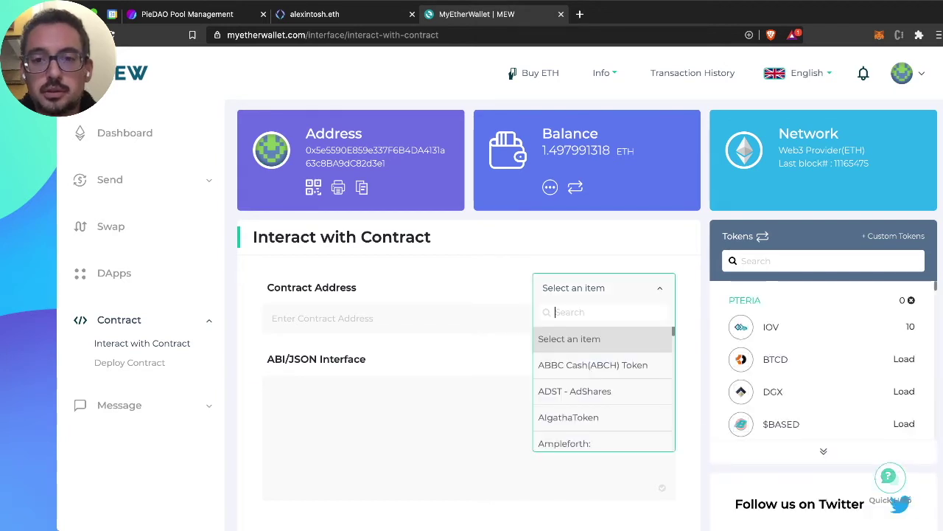
text(res)
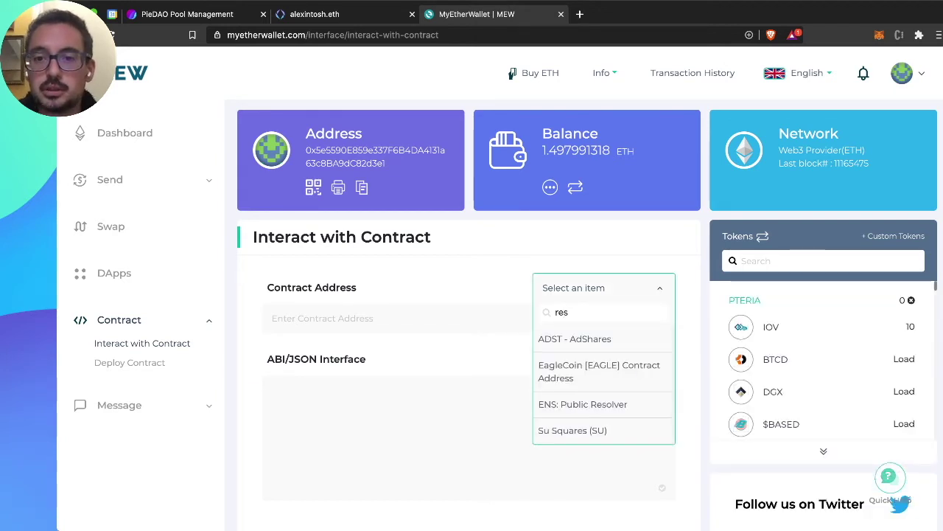
text(ol)
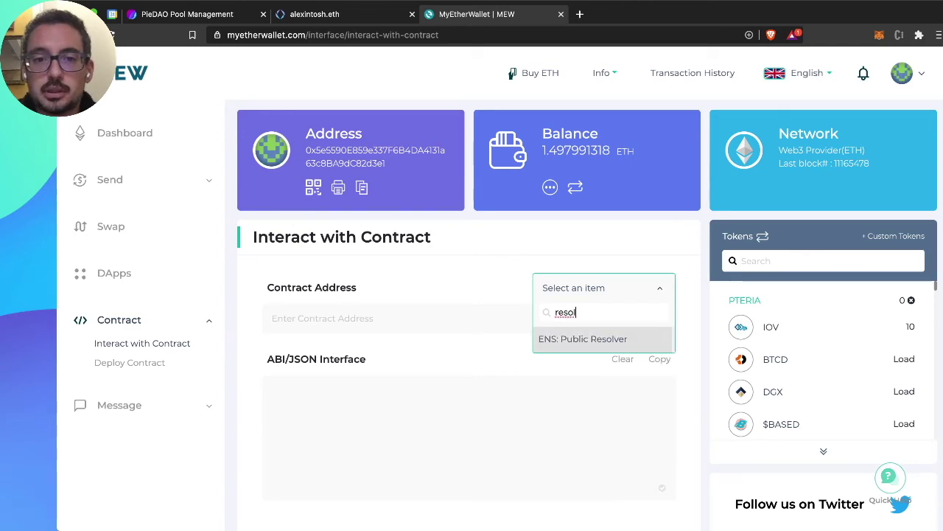
key(Return)
scroll(469, 295, down, 3)
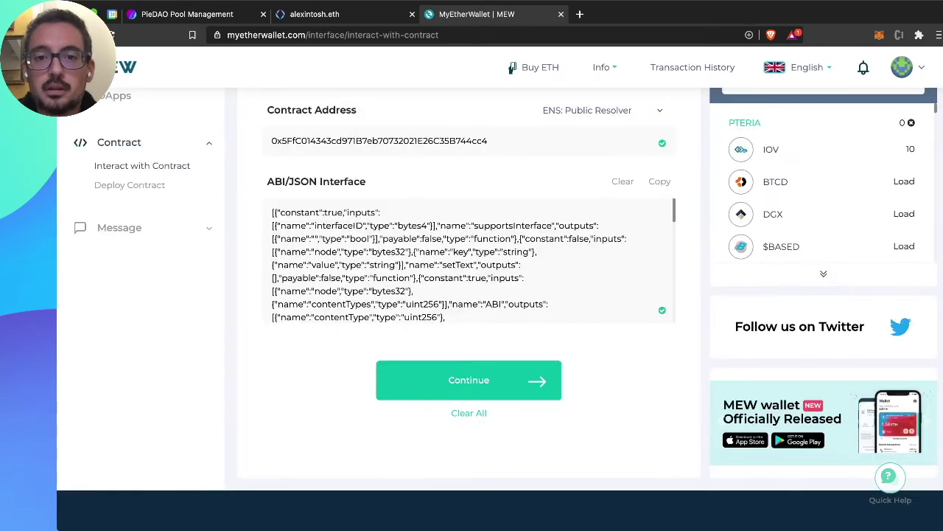
click(469, 380)
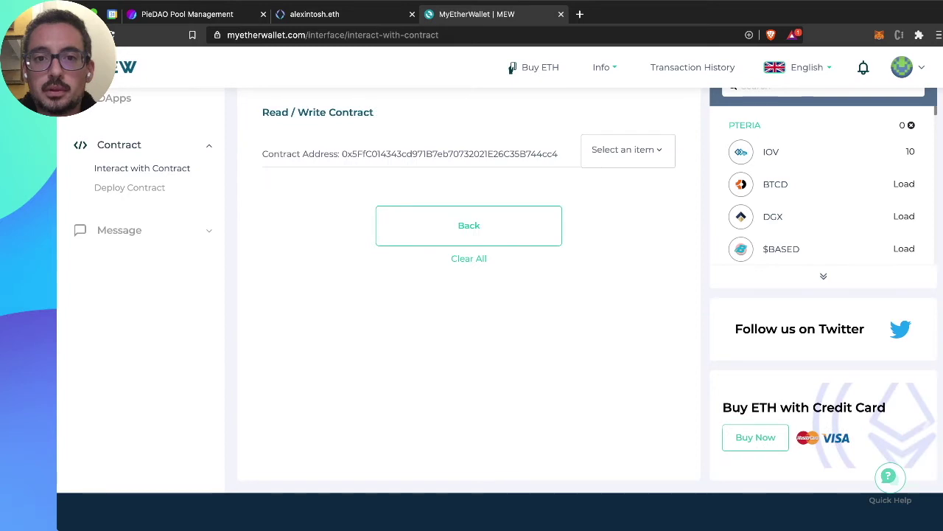
scroll(468, 294, up, 3)
click(628, 311)
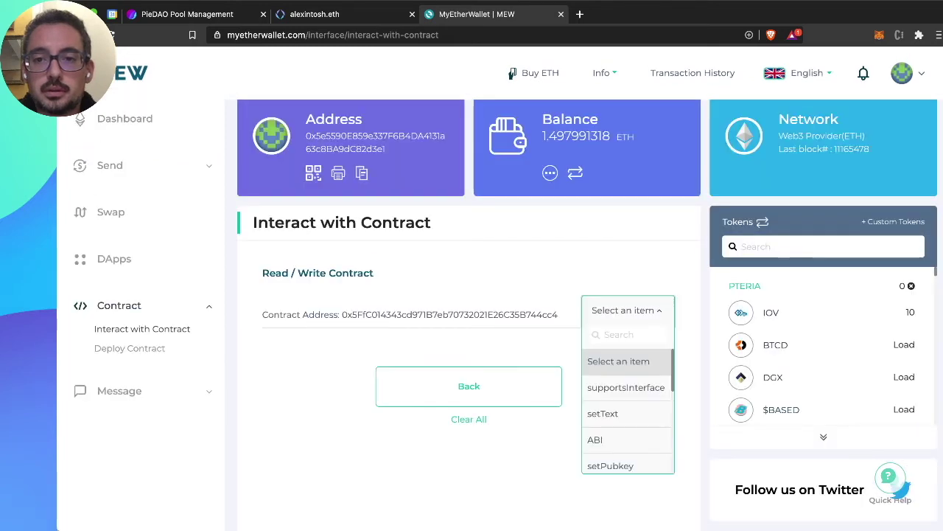
Clear the function search and close the Public Resolver function list unchosen.
text(s)
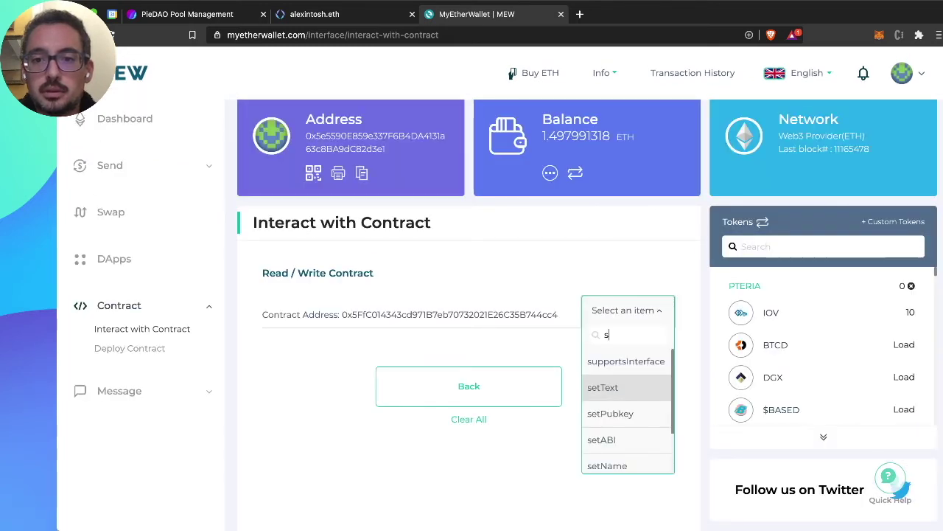
text(d)
key(BackSpace)
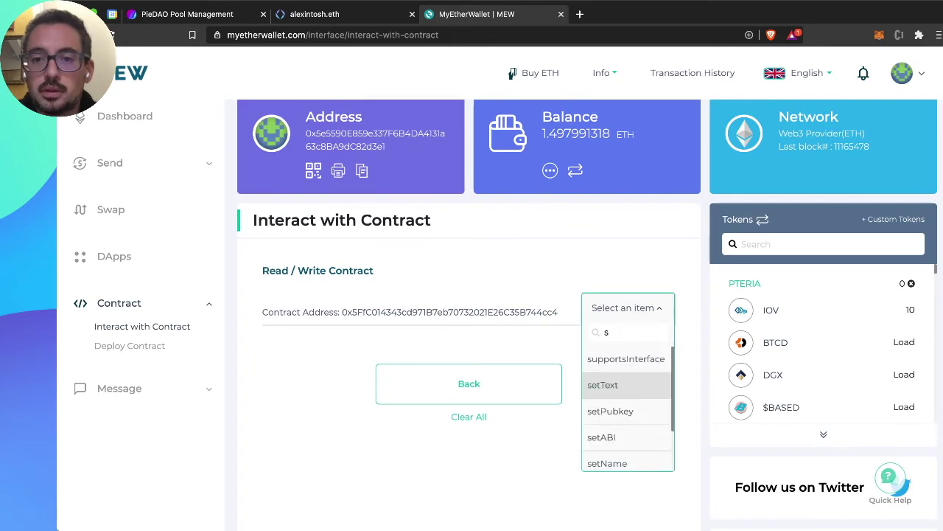
key(BackSpace)
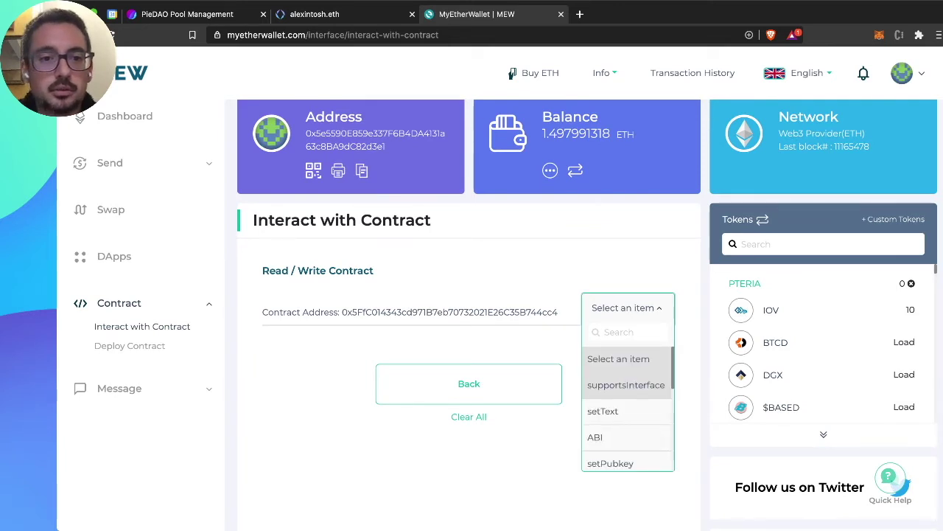
key(Escape)
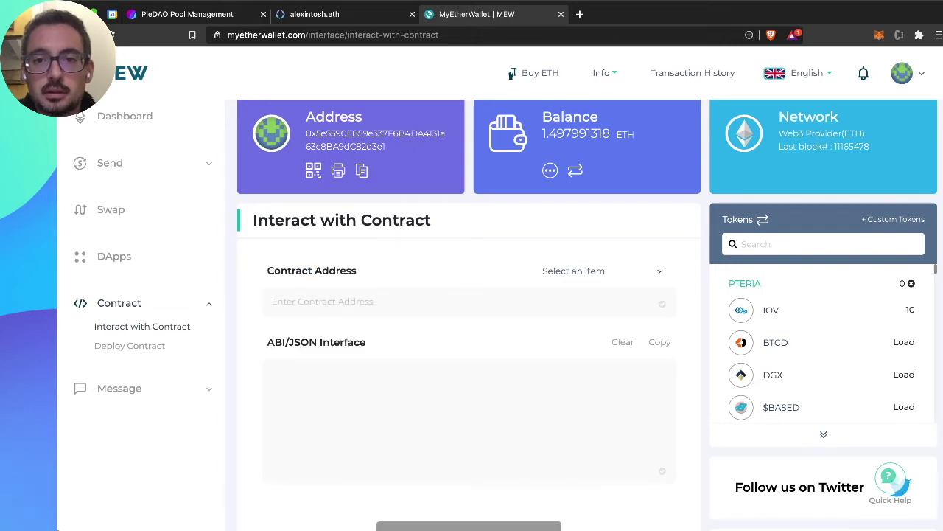
Load the ENS: Reverse Registrar contract, then switch to the alexintosh.eth ENS tab.
click(603, 270)
text(rev)
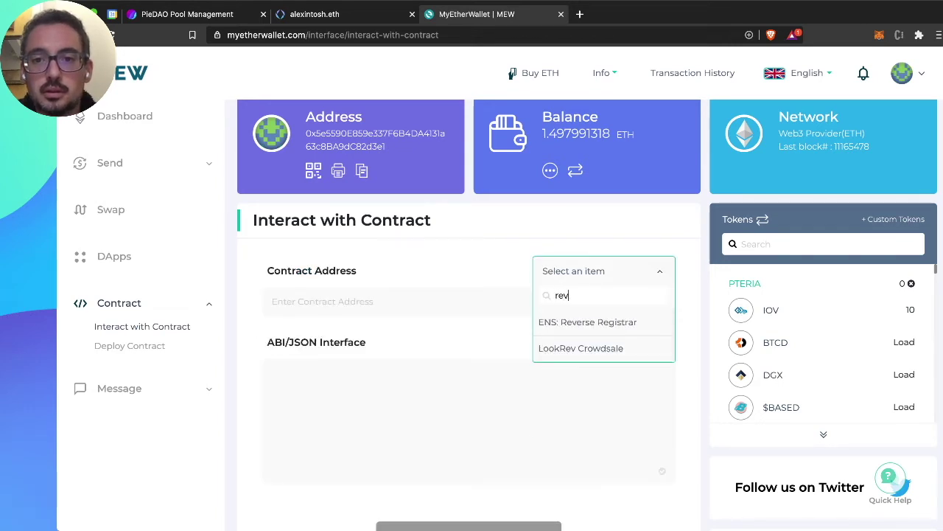
key(Down)
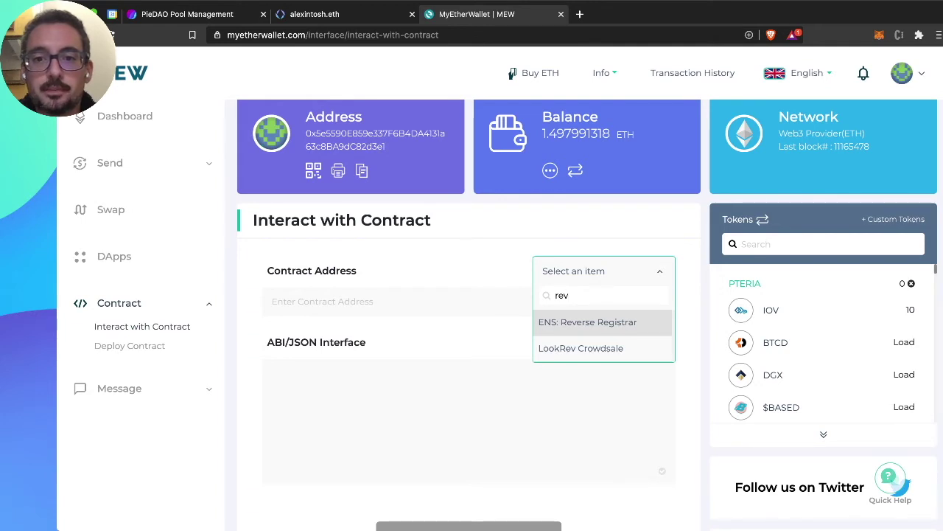
key(Return)
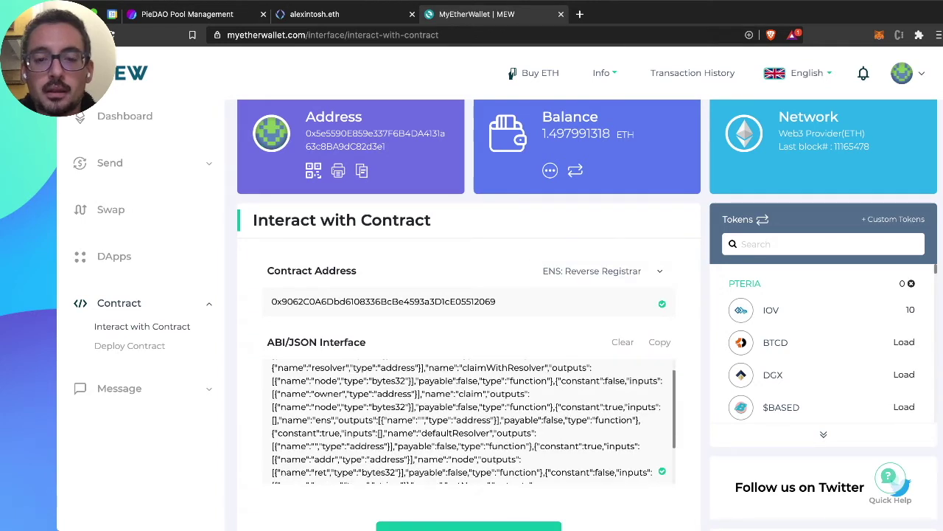
scroll(469, 420, down, 3)
click(469, 487)
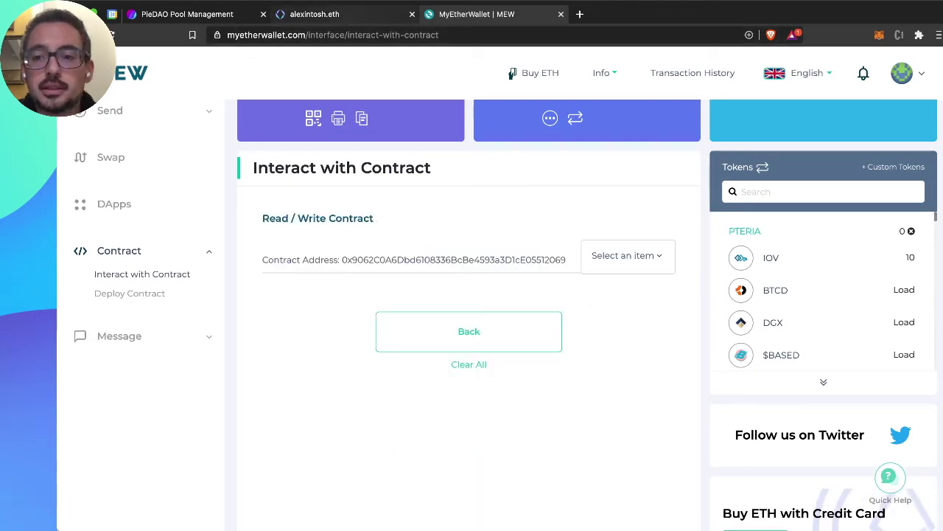
key(ctrl+shift+Tab)
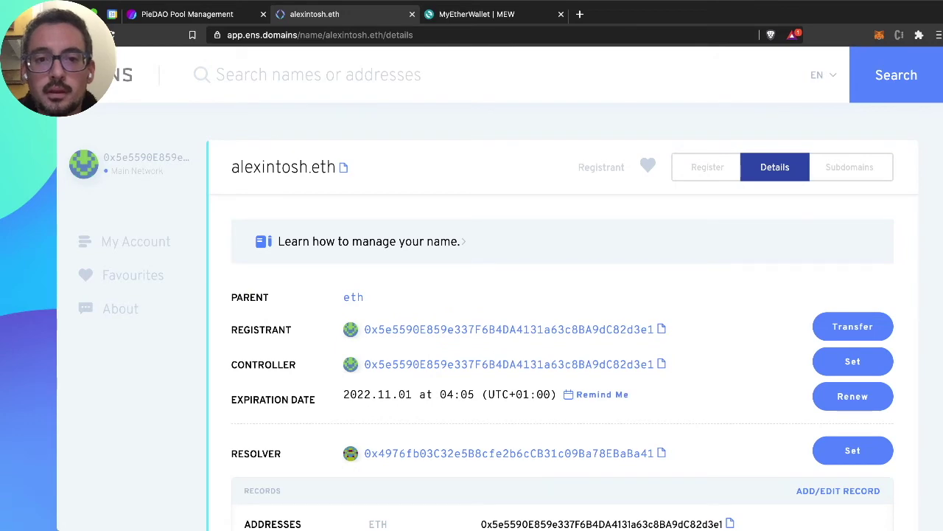
Check the registration status of alexintosh.eth and go back to its Details view.
scroll(560, 332, down, 2)
scroll(561, 321, down, 5)
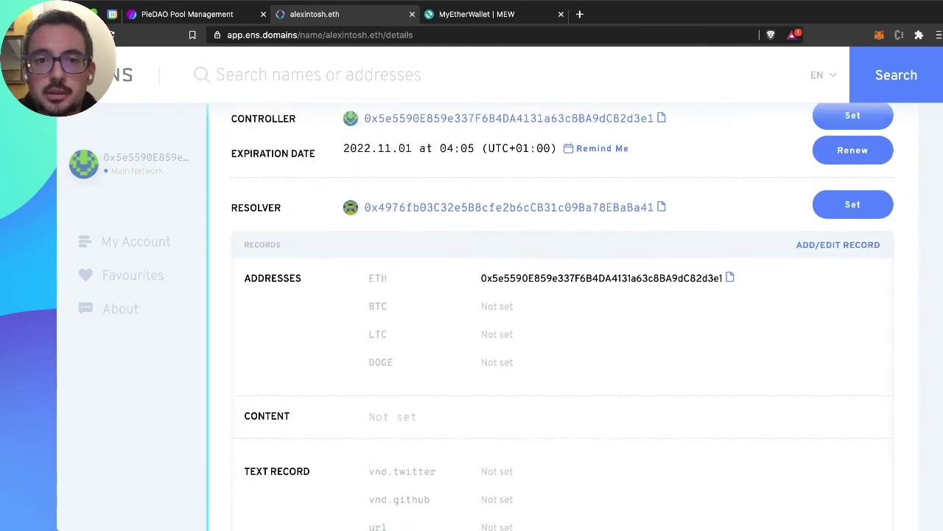
scroll(560, 321, up, 1)
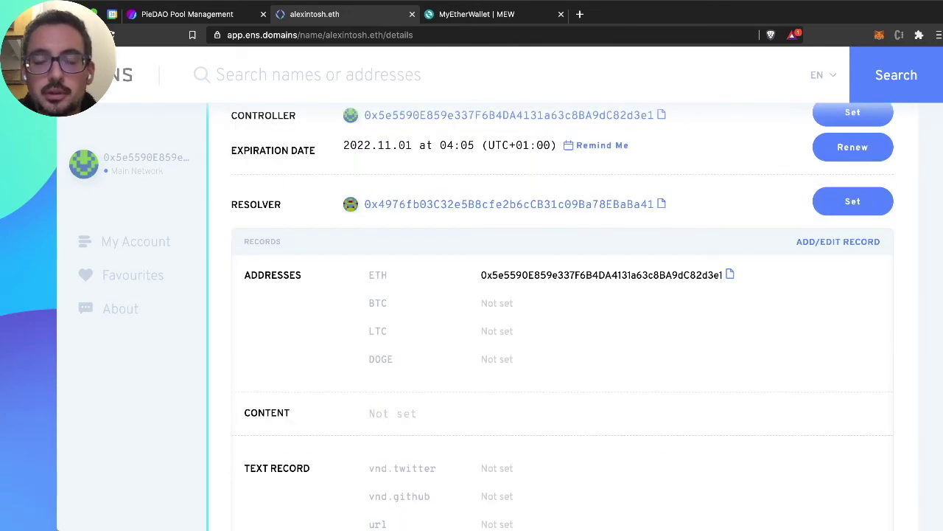
scroll(561, 322, down, 4)
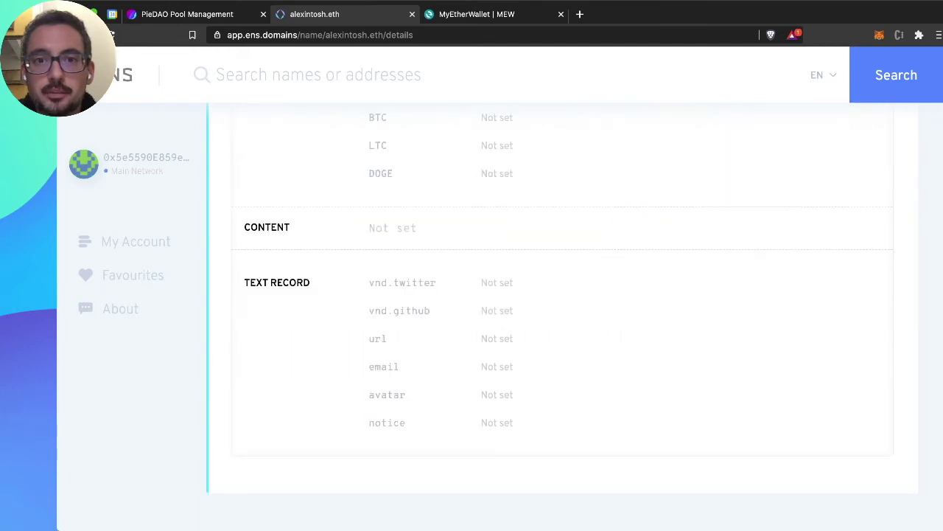
scroll(560, 321, up, 7)
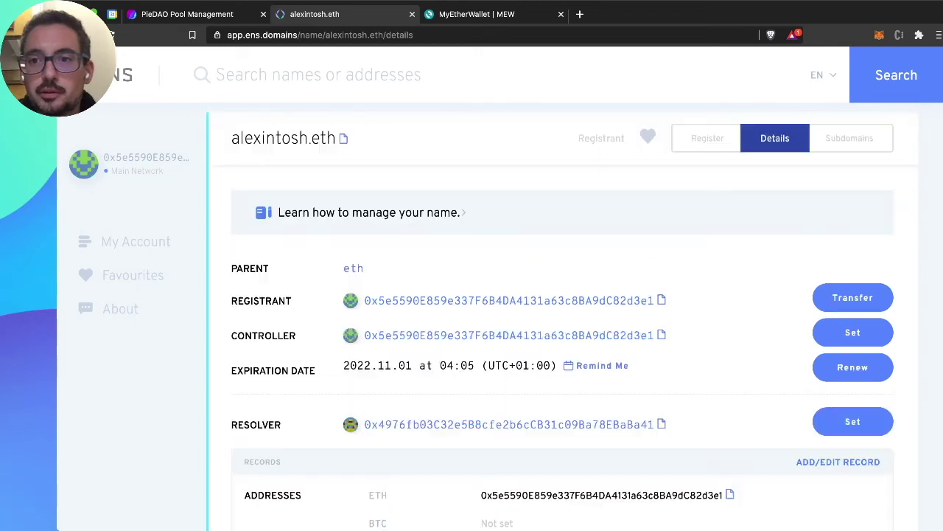
scroll(560, 321, up, 2)
click(708, 138)
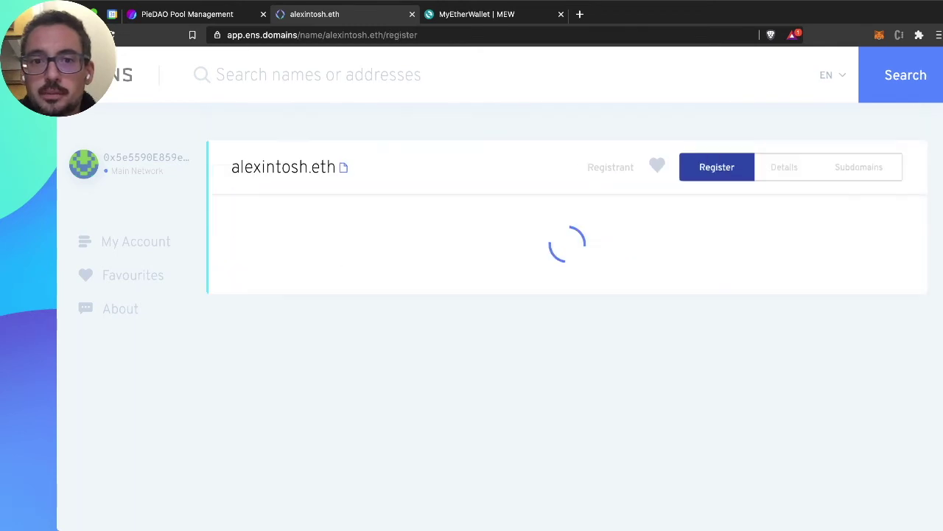
click(784, 167)
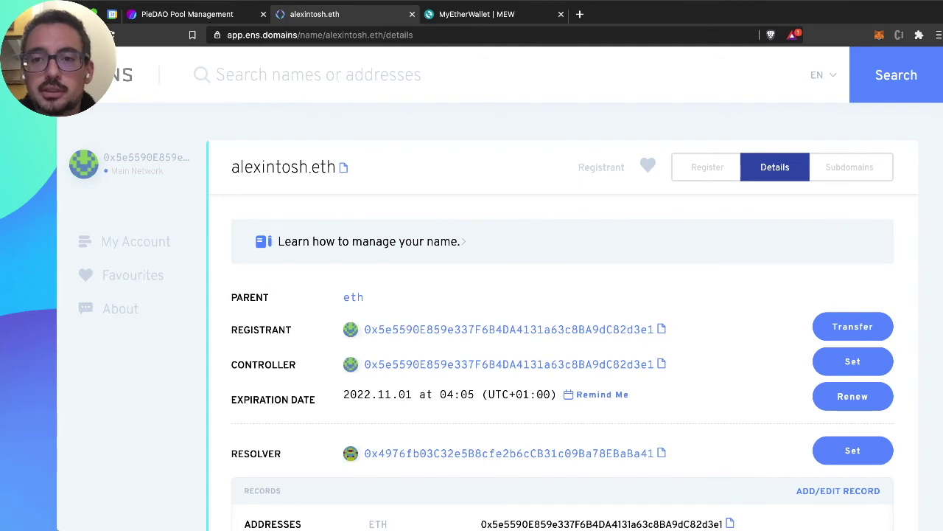
Scroll through the alexintosh.eth records, then return to the MyEtherWallet contract page.
scroll(560, 331, down, 3)
scroll(560, 331, down, 2)
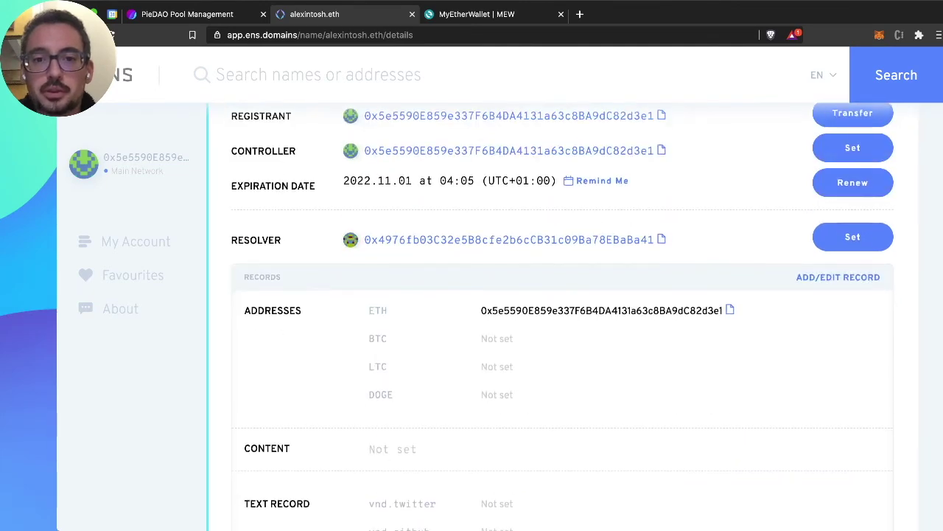
scroll(560, 317, down, 3)
scroll(560, 316, up, 5)
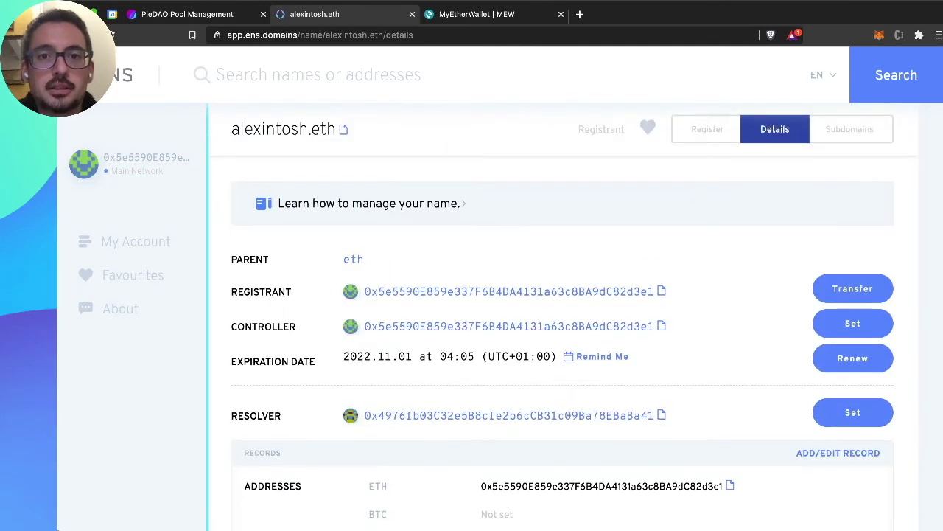
key(ctrl+Tab)
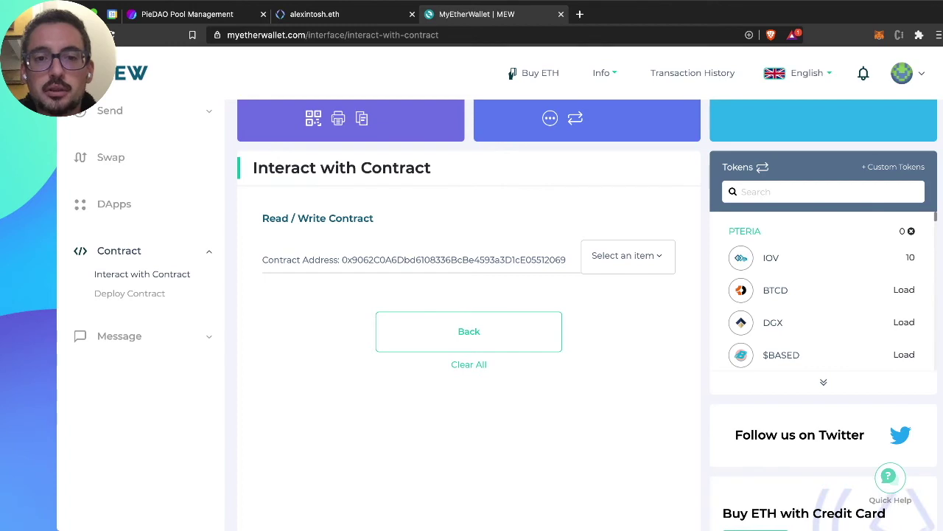
Call the Reverse Registrar's setName with Name 'alexintosh.eth' and write the transaction.
scroll(506, 314, up, 1)
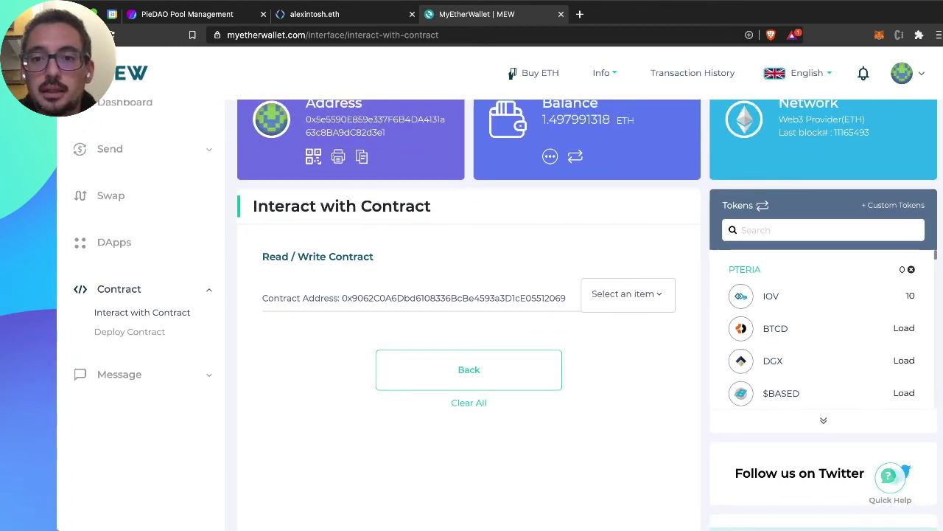
click(627, 293)
scroll(627, 391, down, 2)
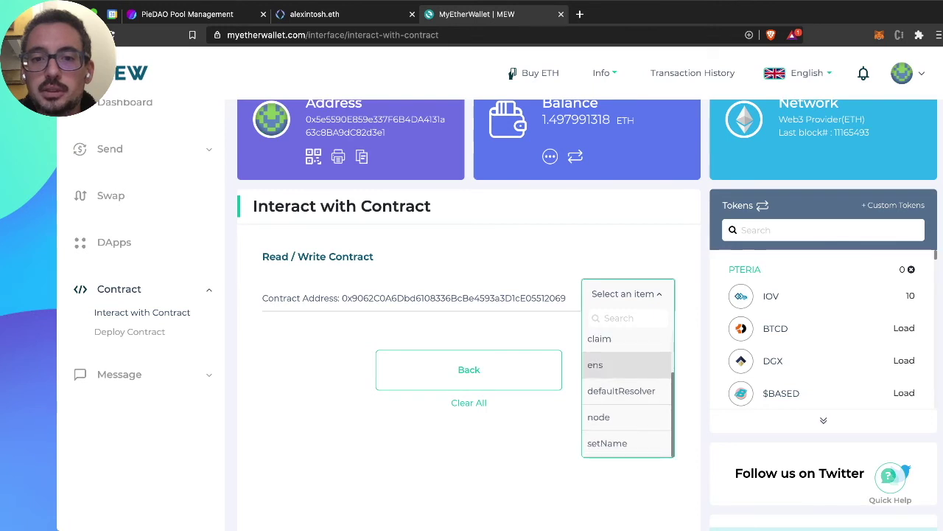
click(607, 443)
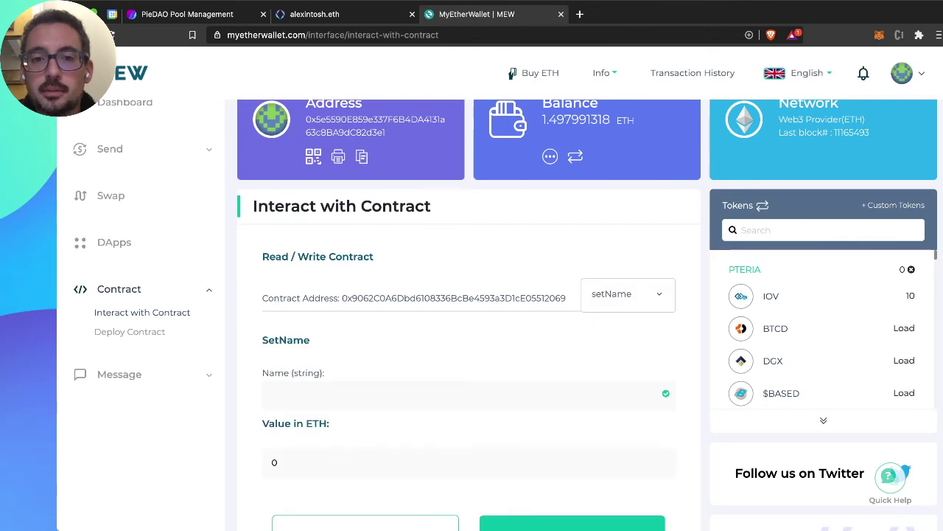
scroll(469, 309, down, 2)
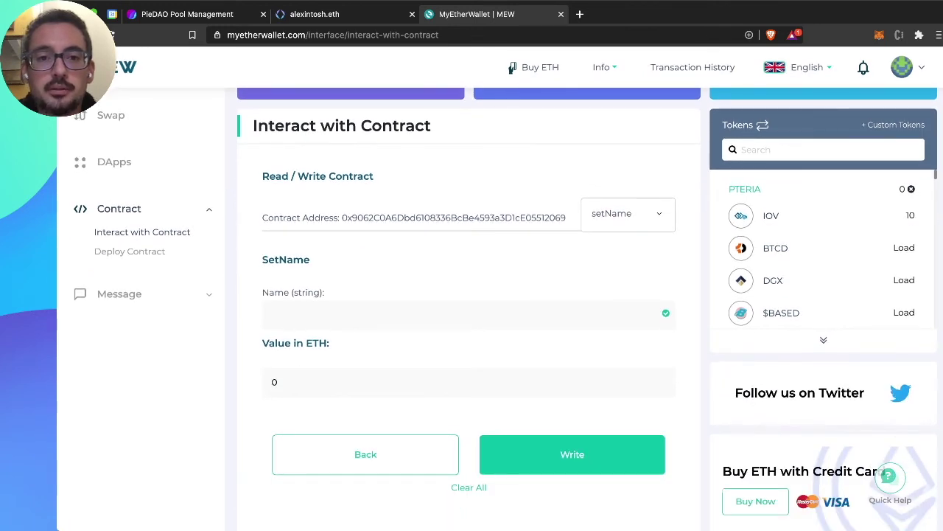
click(368, 314)
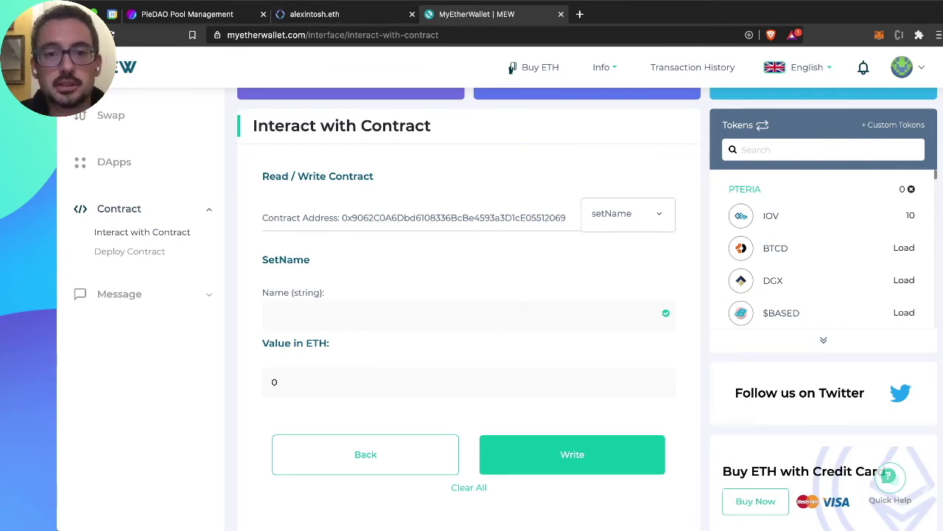
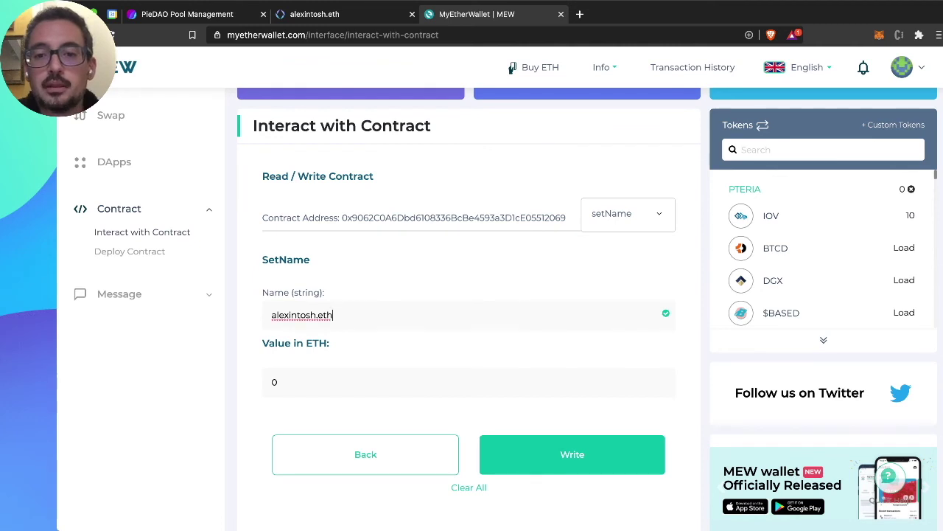
click(573, 454)
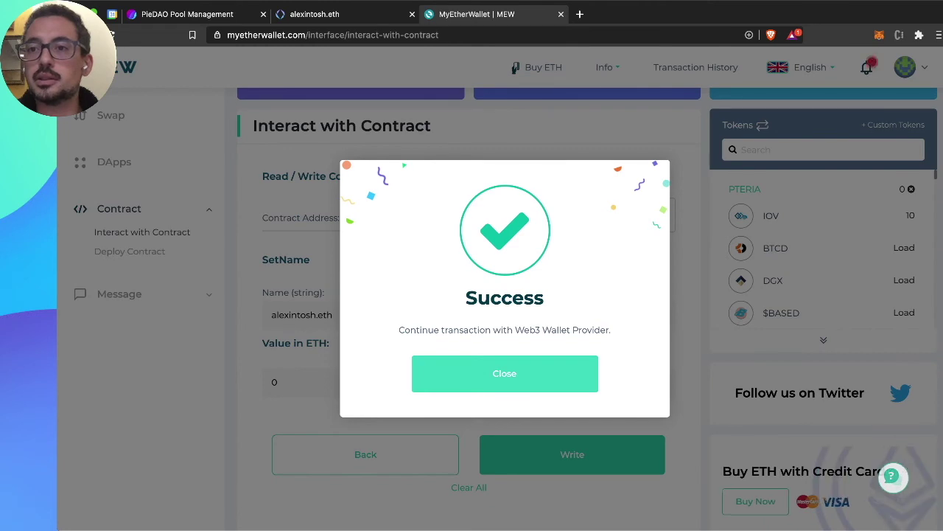
Dismiss the success dialog, check the pending transaction, and review the alexintosh.eth ENS page.
click(505, 373)
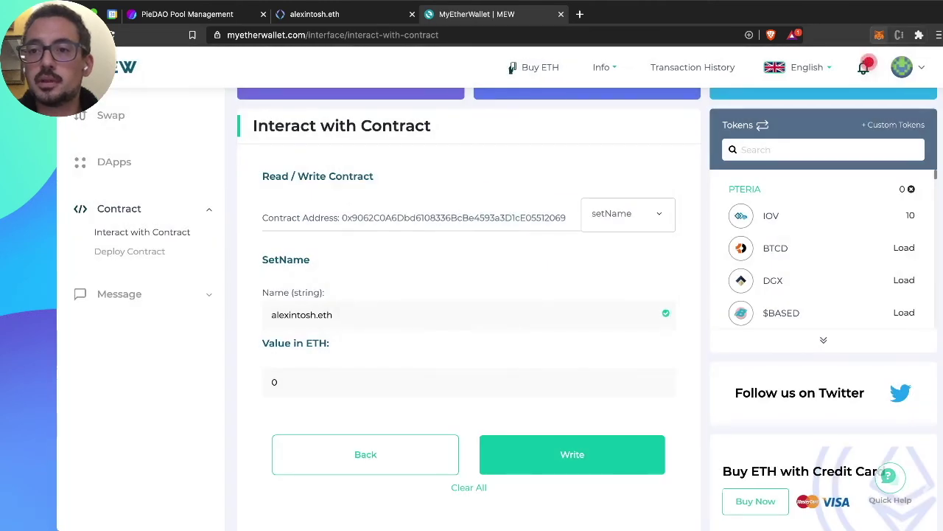
click(863, 67)
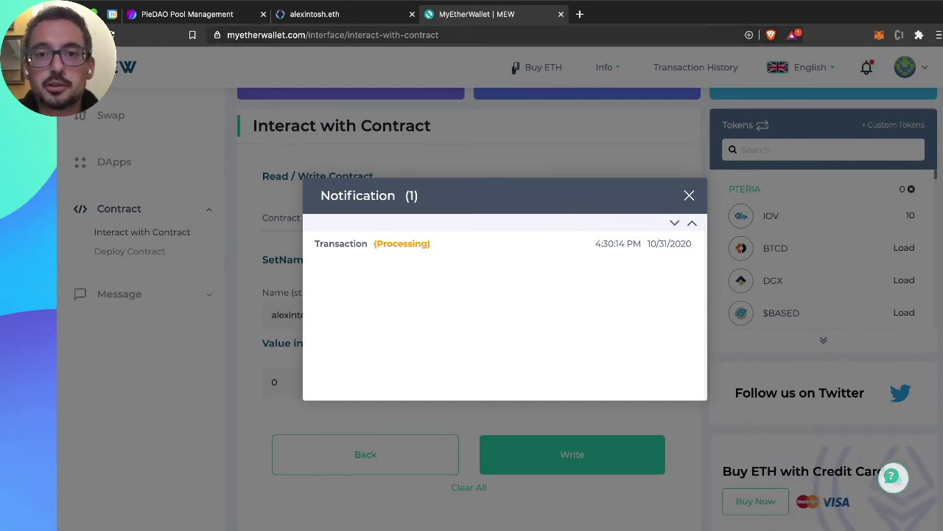
key(ctrl+shift+Tab)
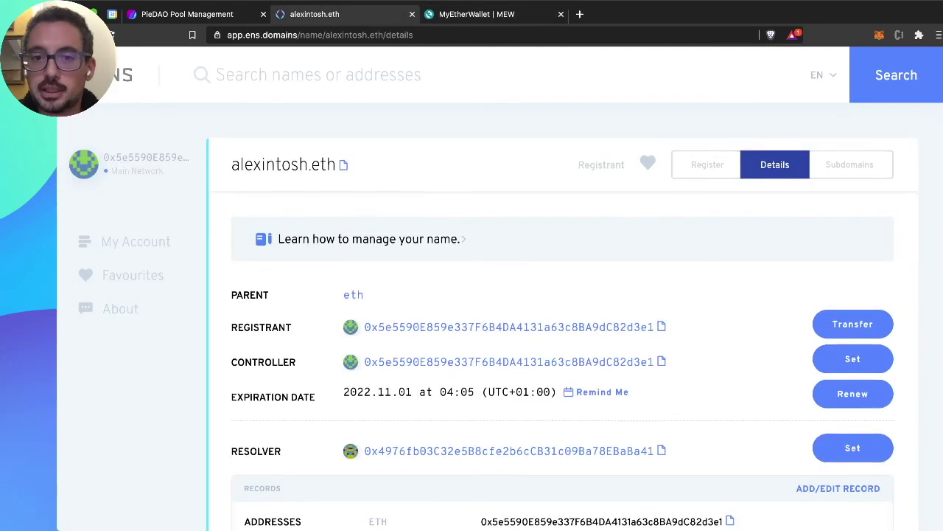
scroll(560, 332, down, 5)
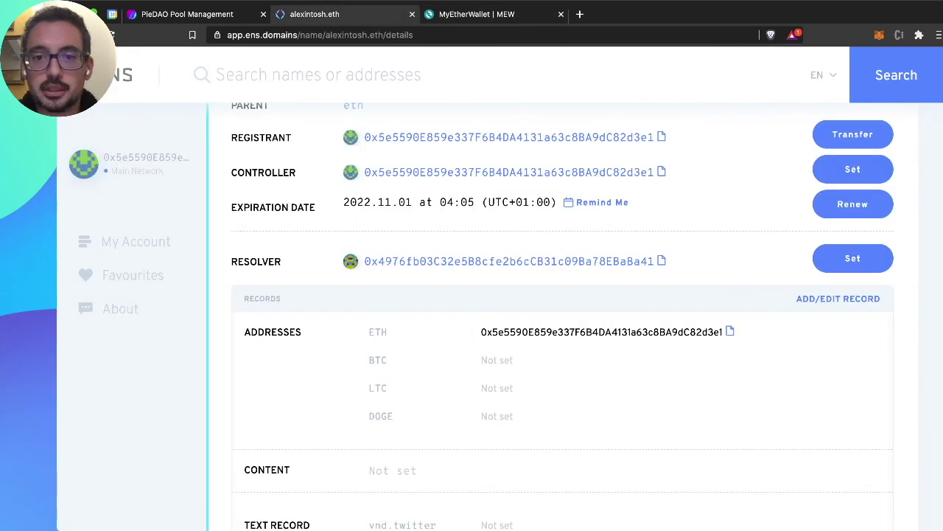
scroll(560, 332, down, 6)
scroll(560, 332, up, 9)
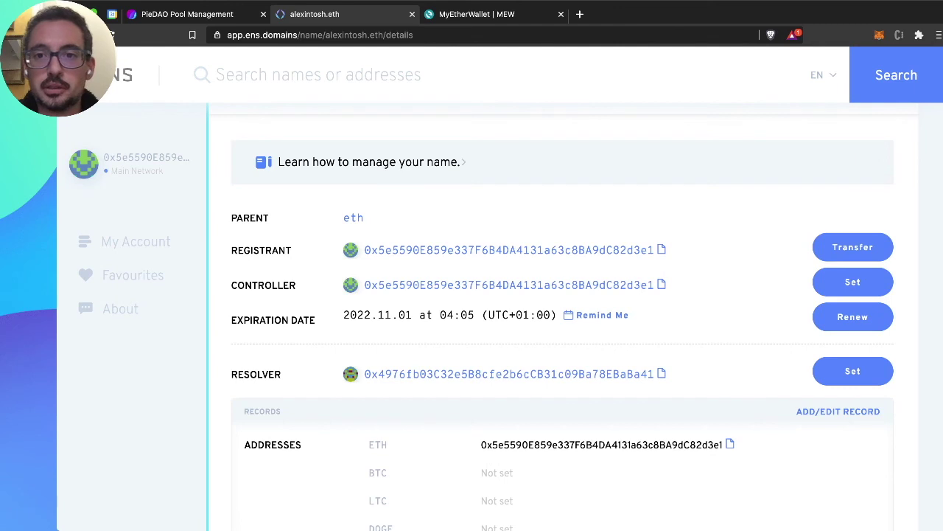
scroll(560, 332, up, 2)
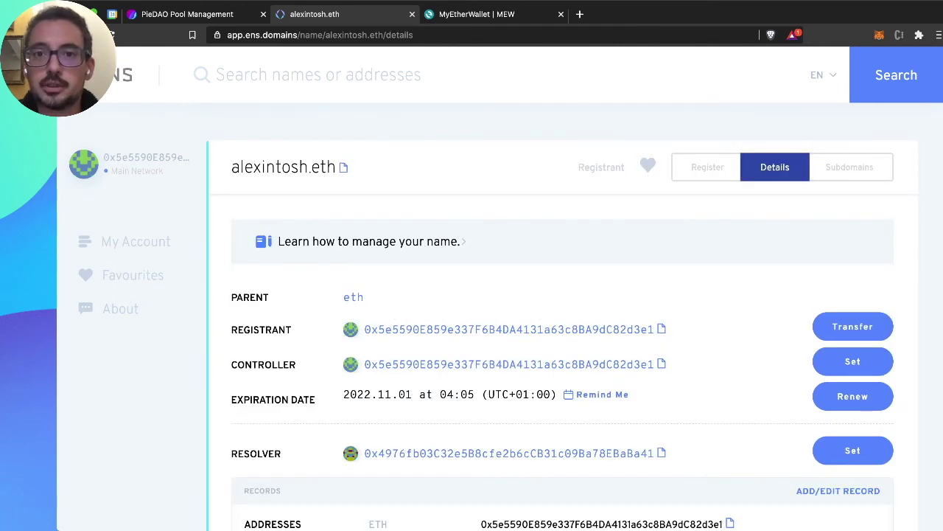
Confirm the setName transaction shows Success, then switch to the PieDAO front end.
key(ctrl+Tab)
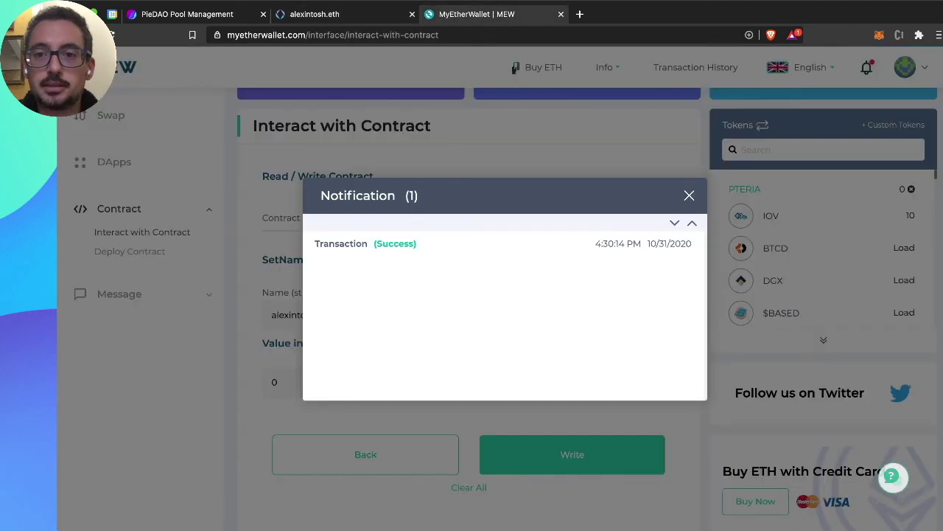
key(Escape)
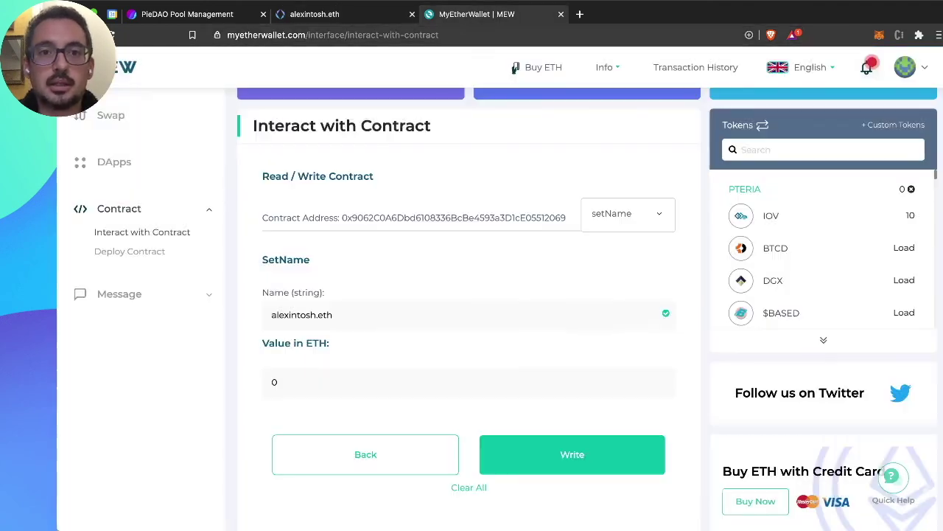
key(ctrl+Tab)
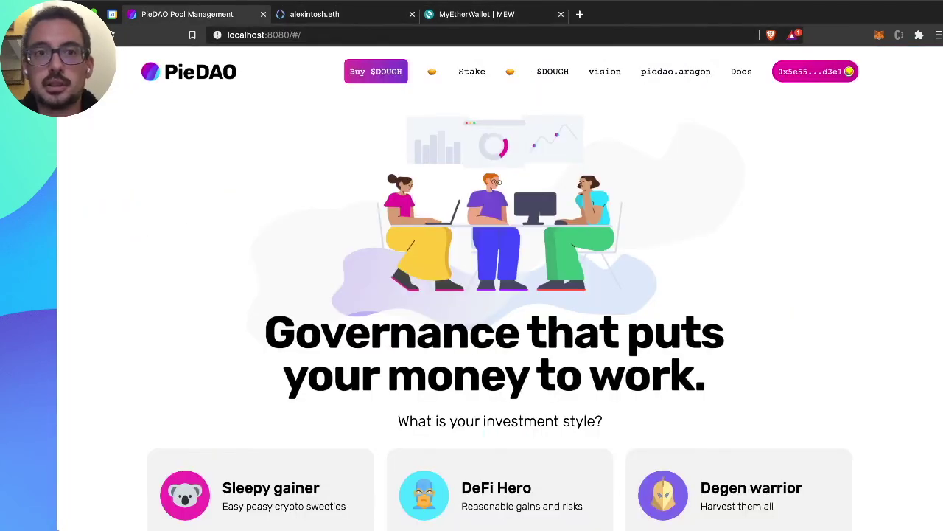
Reload the localhost:8080 PieDAO page so the header account button shows alexintosh.eth.
key(super+r)
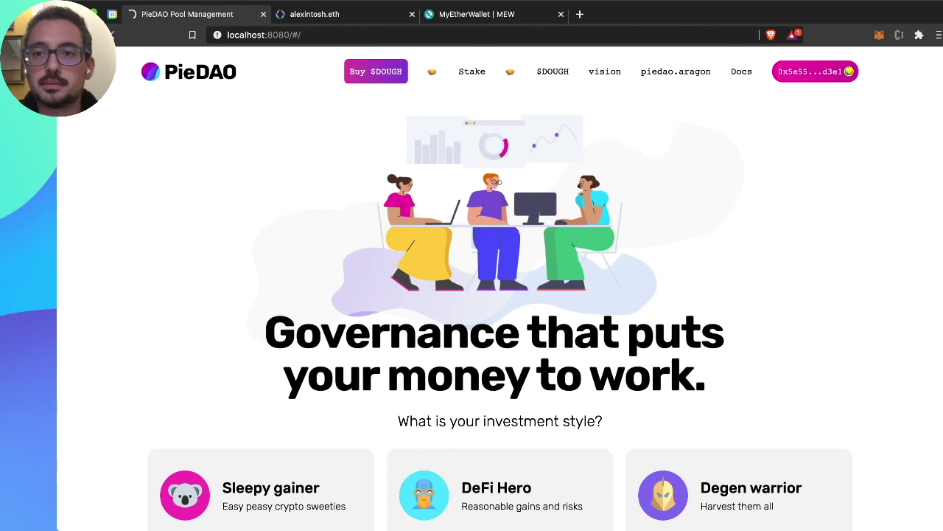